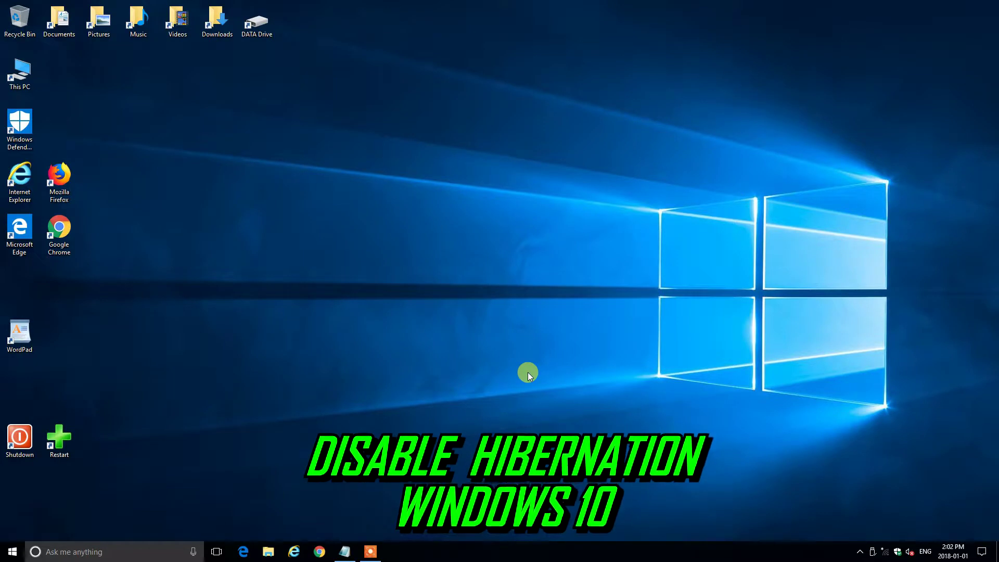
- Open System info with Win+Pause to check the Windows 10 Home edition, processor and 16.0 GB RAM
key("super+Pause")
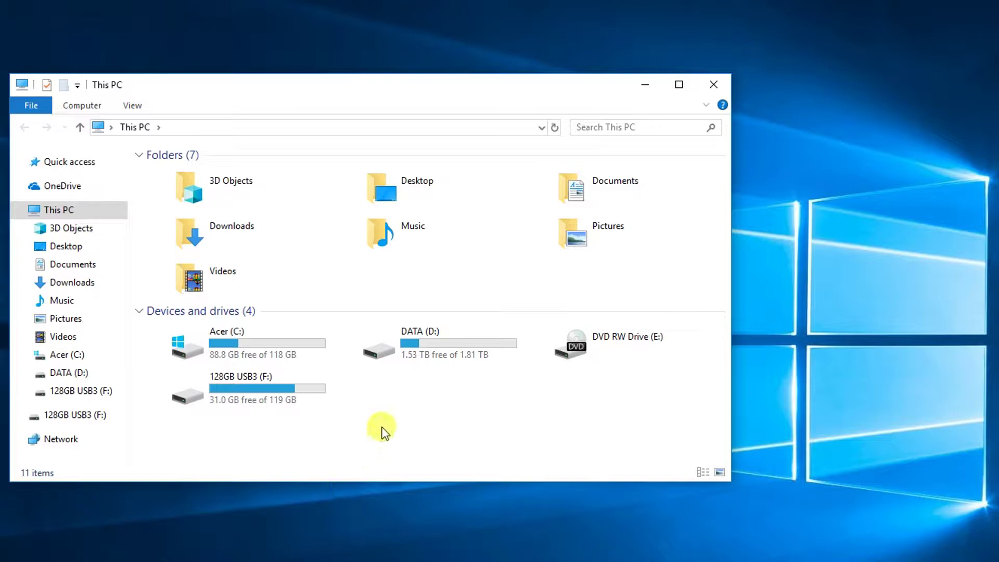
- Open the Acer (C:) drive and show its View ribbon options
double_click(298, 341)
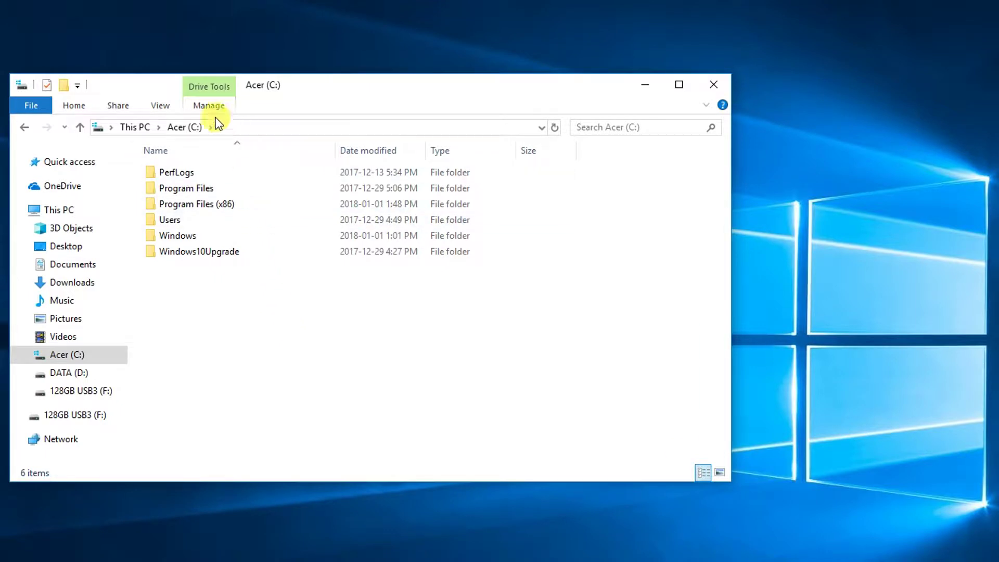
left_click(162, 105)
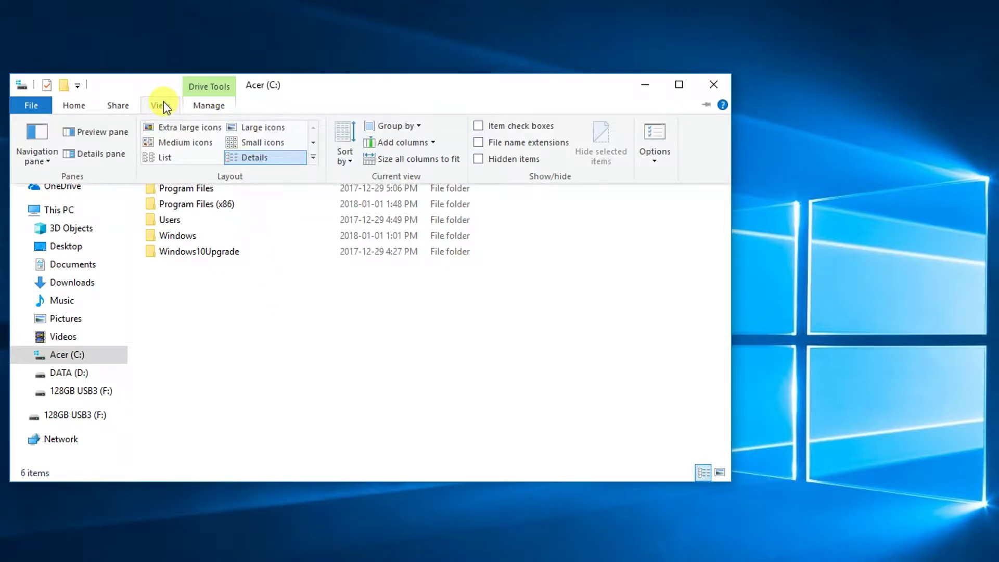
- In Folder Options, show hidden files, file extensions and protected OS files, then apply
left_click(665, 131)
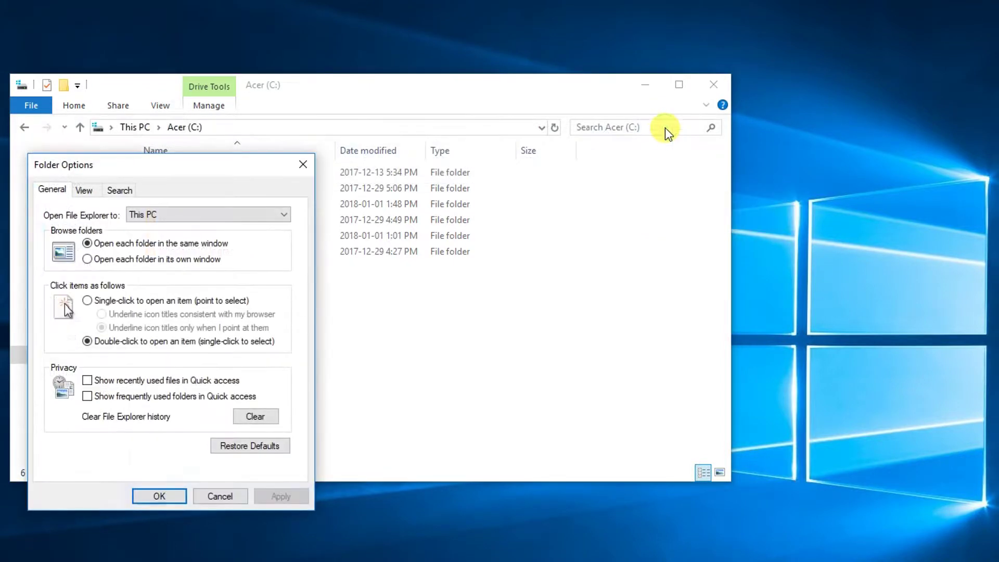
left_click(87, 190)
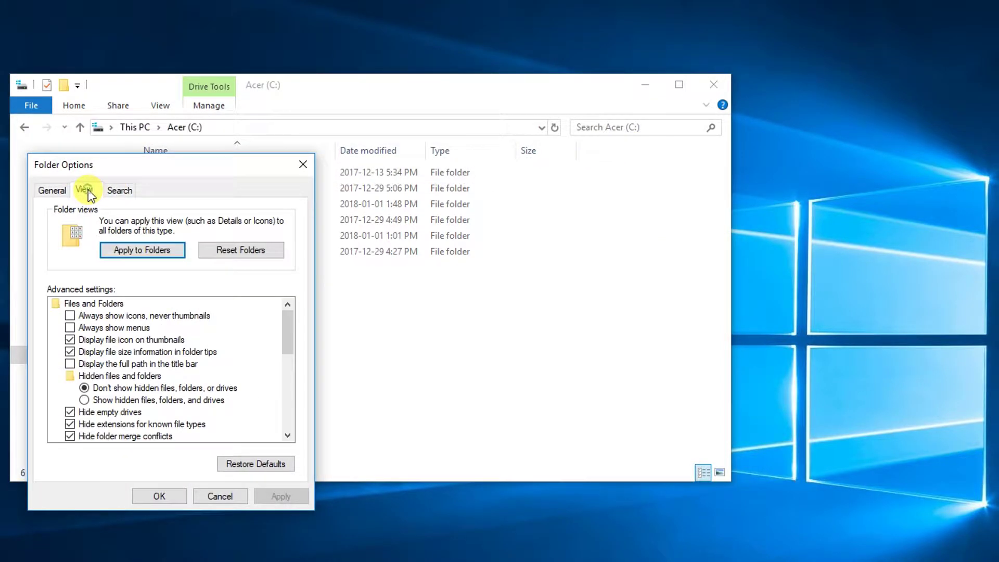
left_click_drag(285, 327, 285, 339)
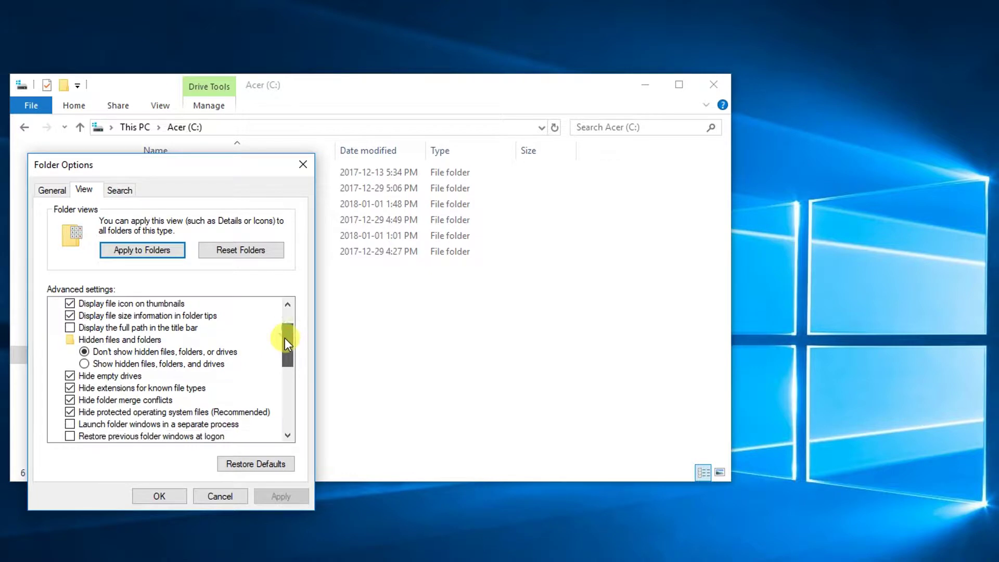
left_click(84, 364)
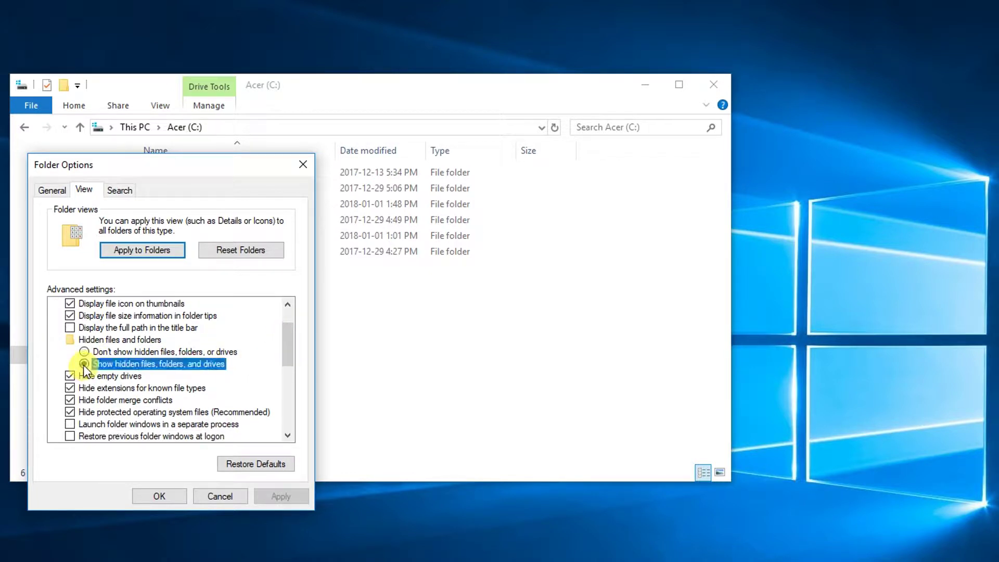
left_click(70, 388)
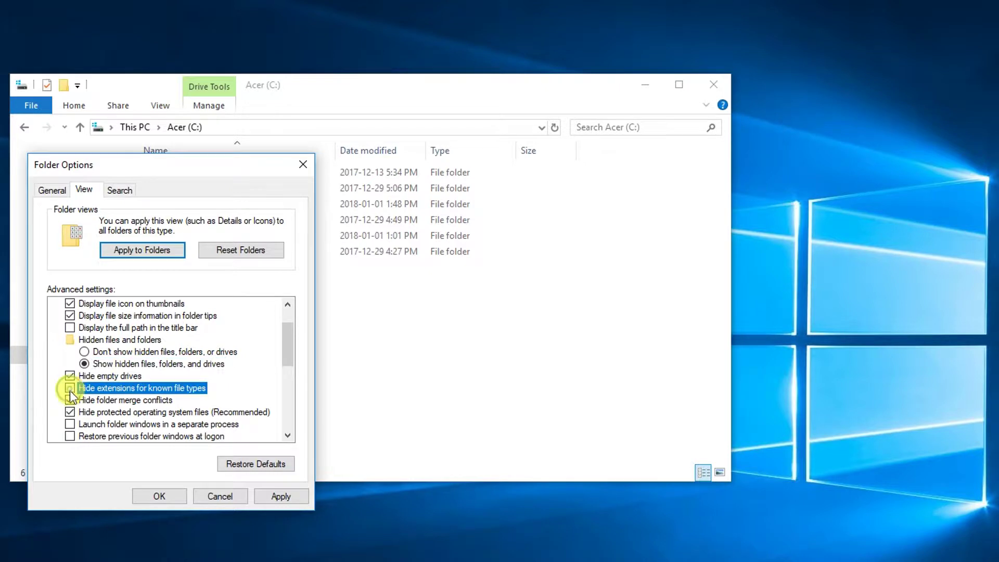
left_click(69, 412)
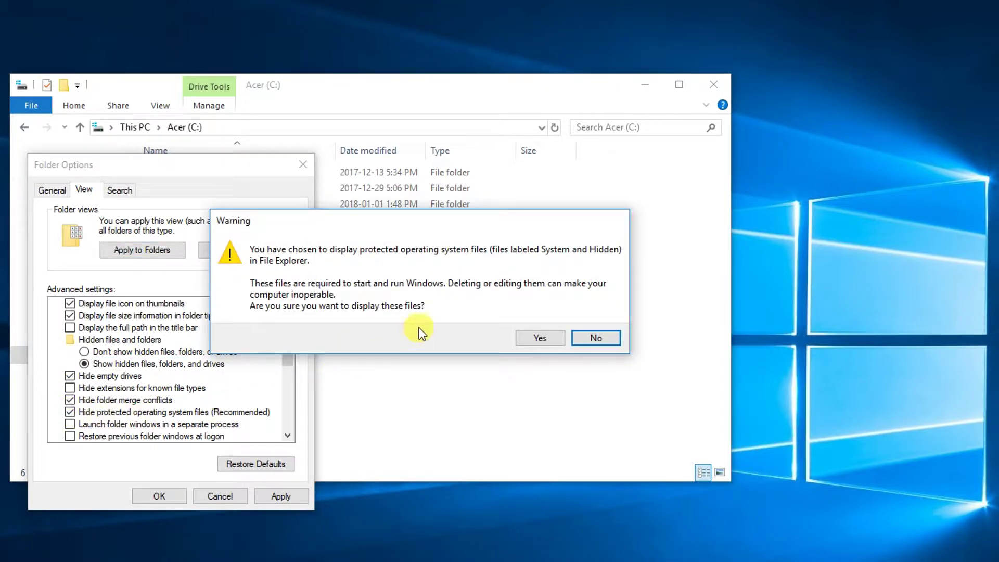
left_click(526, 338)
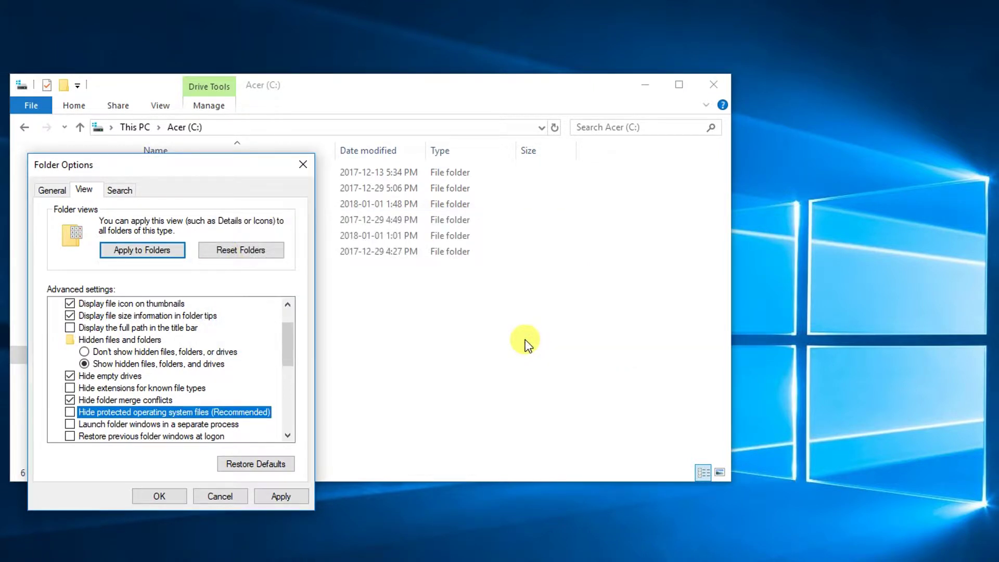
left_click(180, 492)
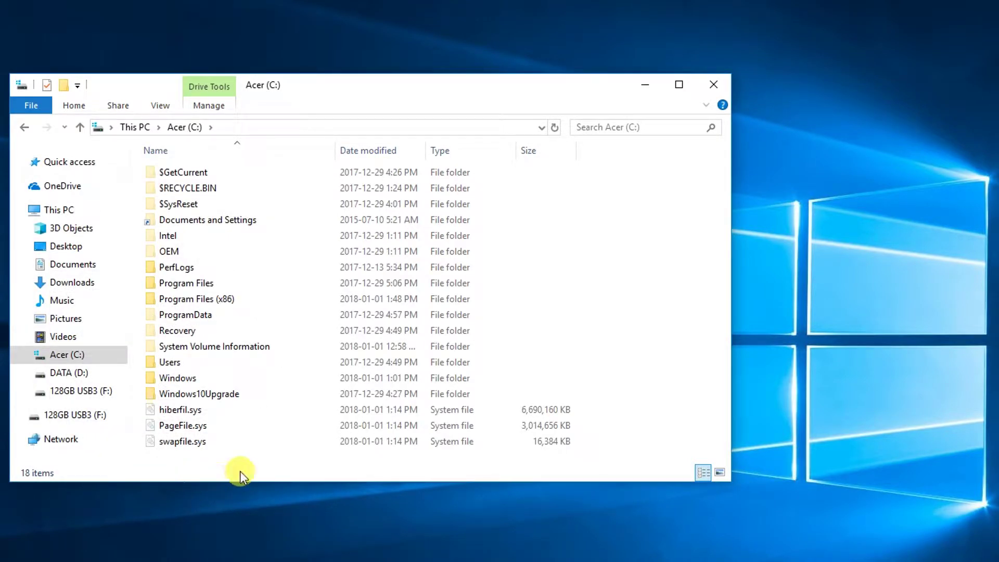
- Select hiberfil.sys to confirm it occupies 6.37 GB
left_click(227, 411)
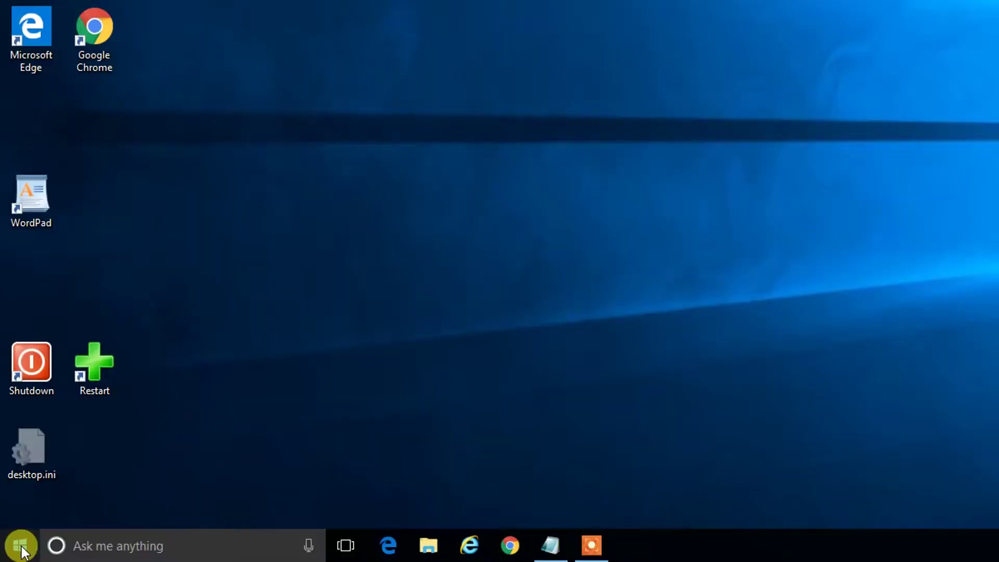
- Navigate via Power Options to the 'Choose what the power buttons do' page
right_click(20, 544)
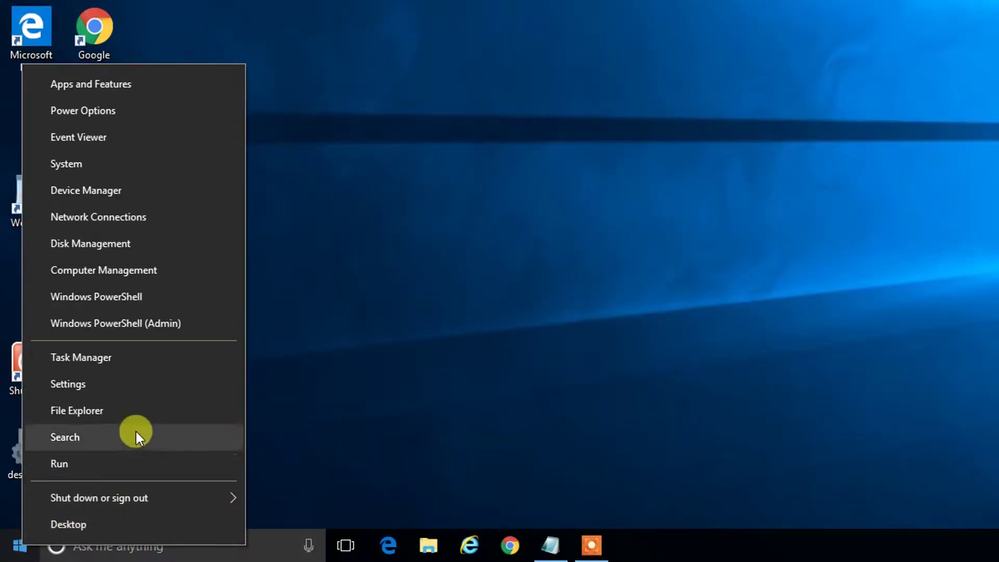
left_click(179, 107)
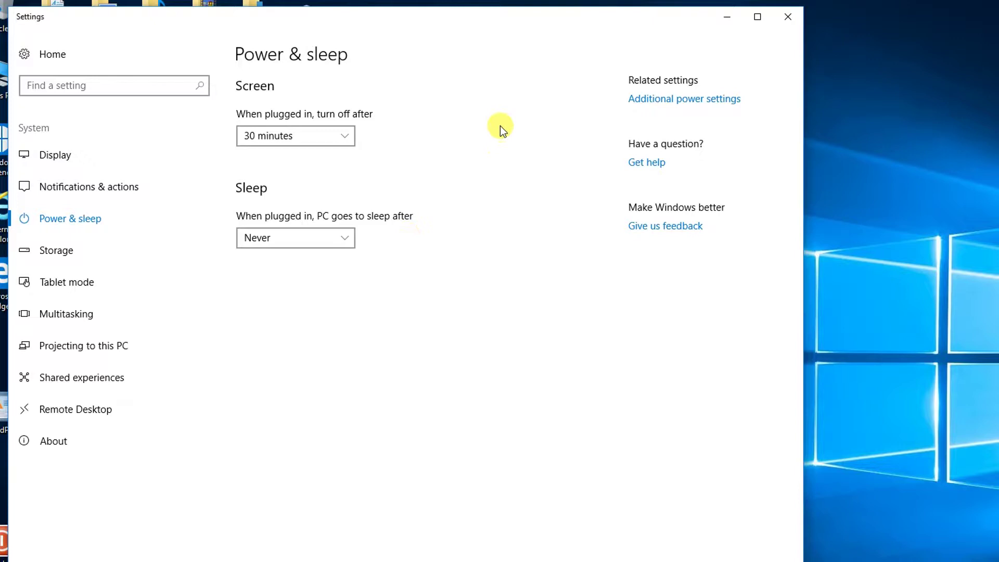
left_click(720, 100)
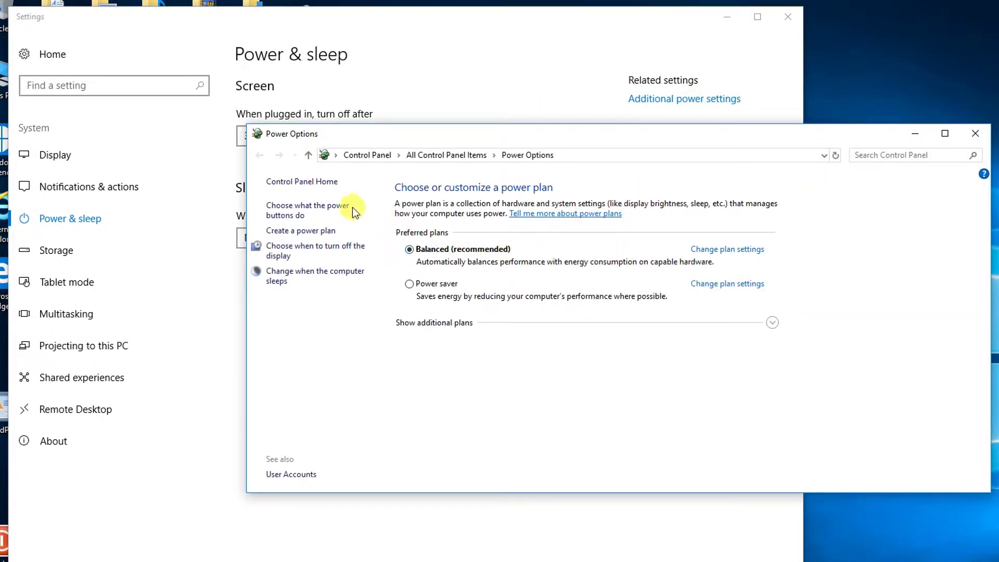
left_click(299, 215)
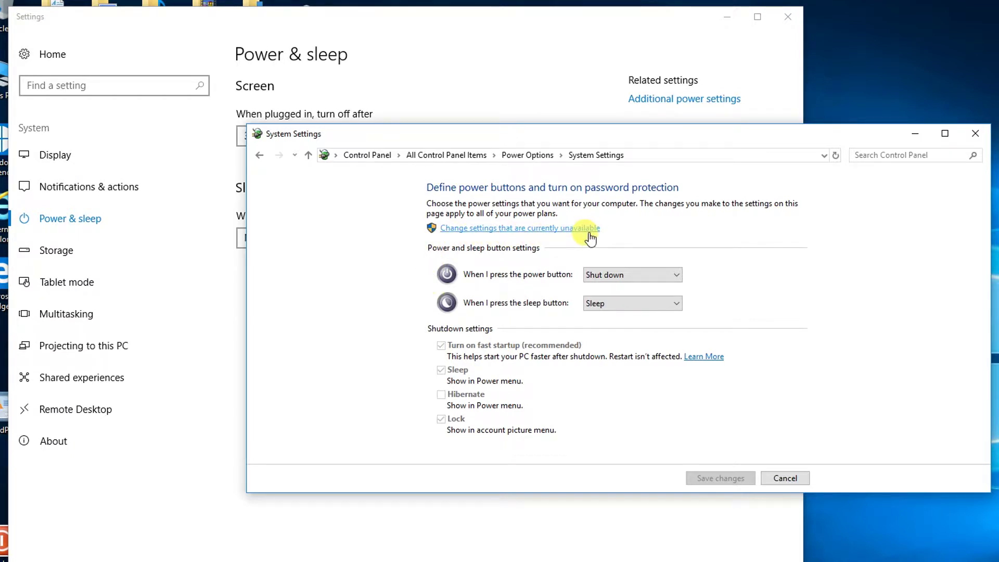
- Untick 'Turn on fast startup', save the change and close Power Options
left_click(553, 228)
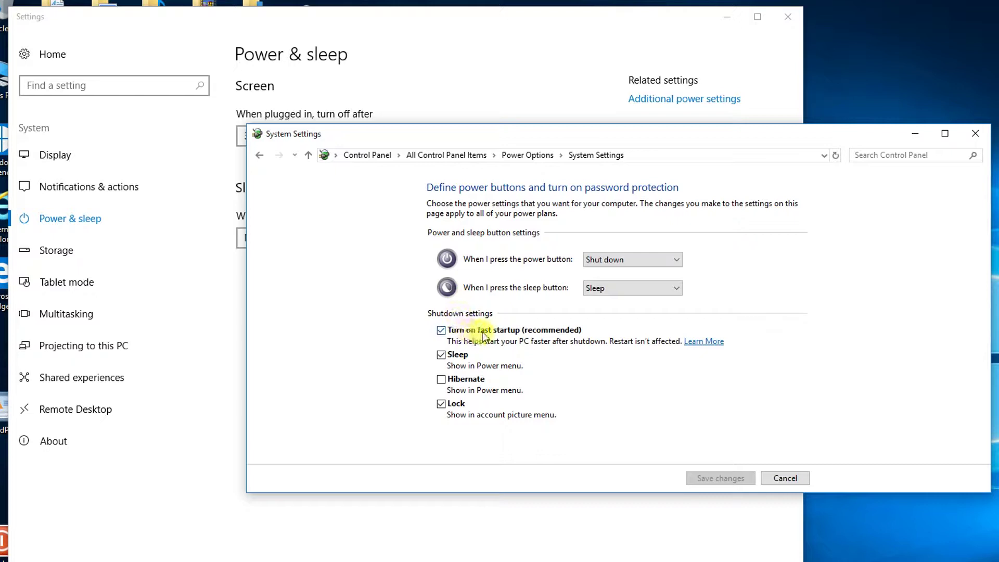
left_click(441, 331)
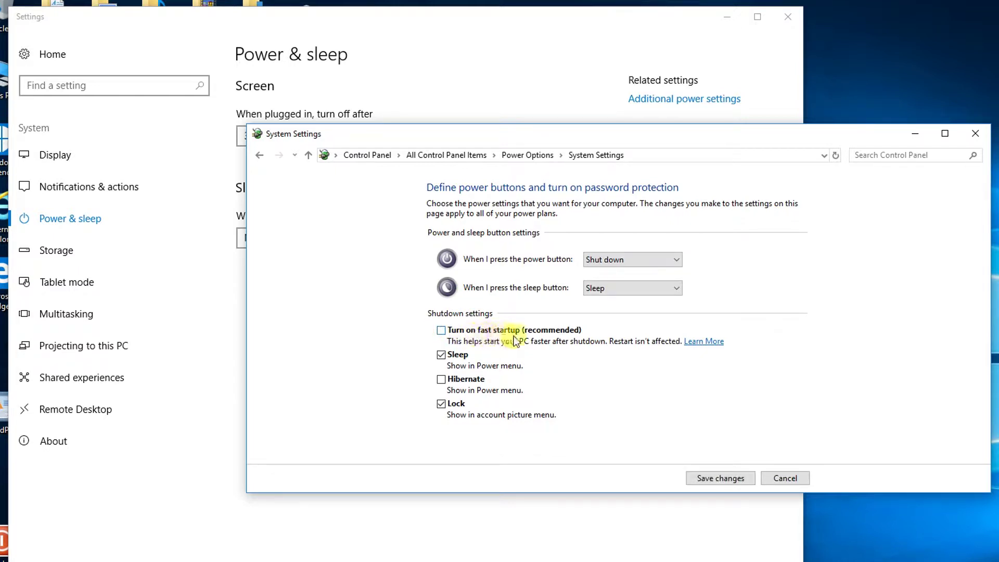
left_click(720, 478)
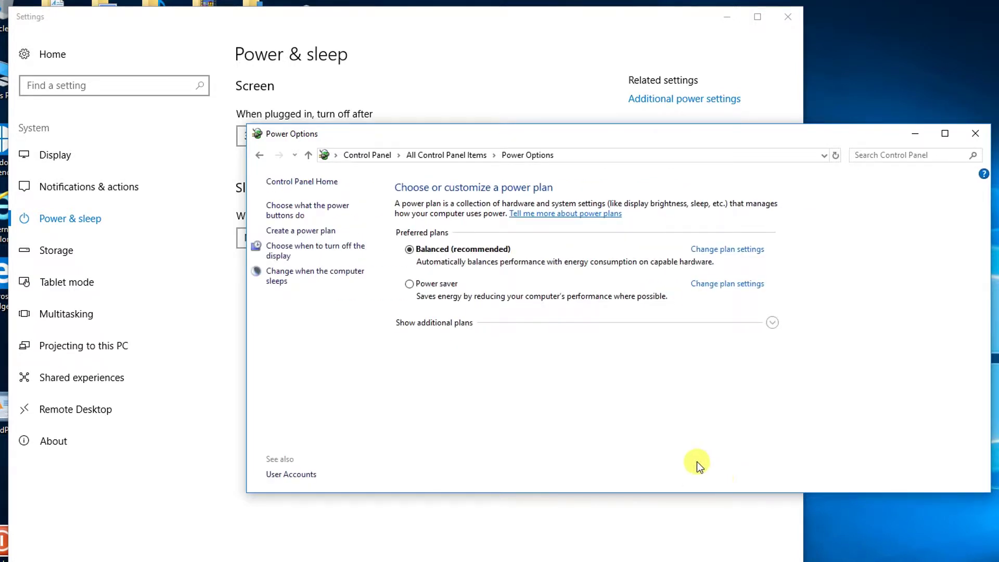
left_click(975, 134)
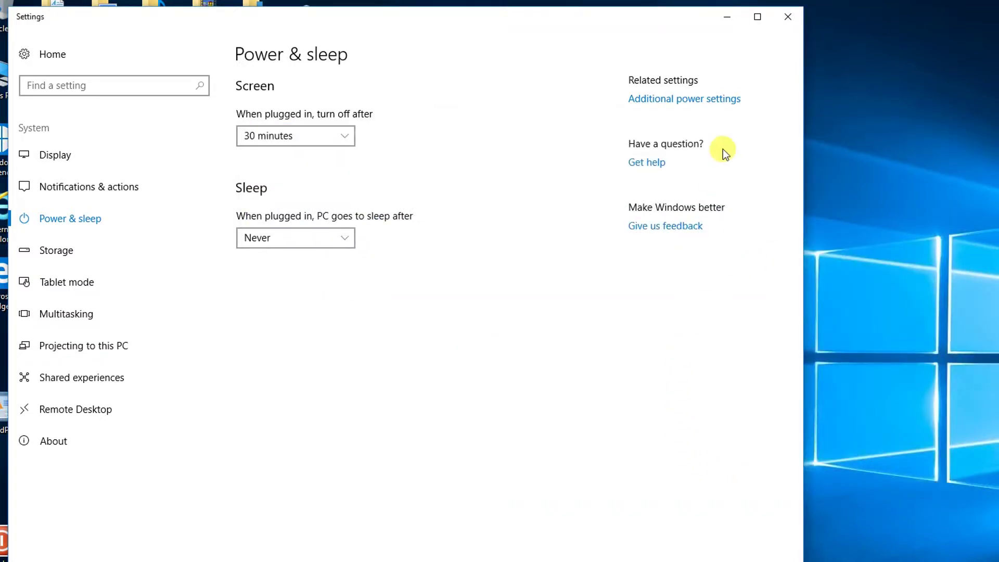
- Reopen Acer (C:) with hiberfil.sys selected and search Windows for 'cmd'
left_click(788, 20)
left_click(330, 543)
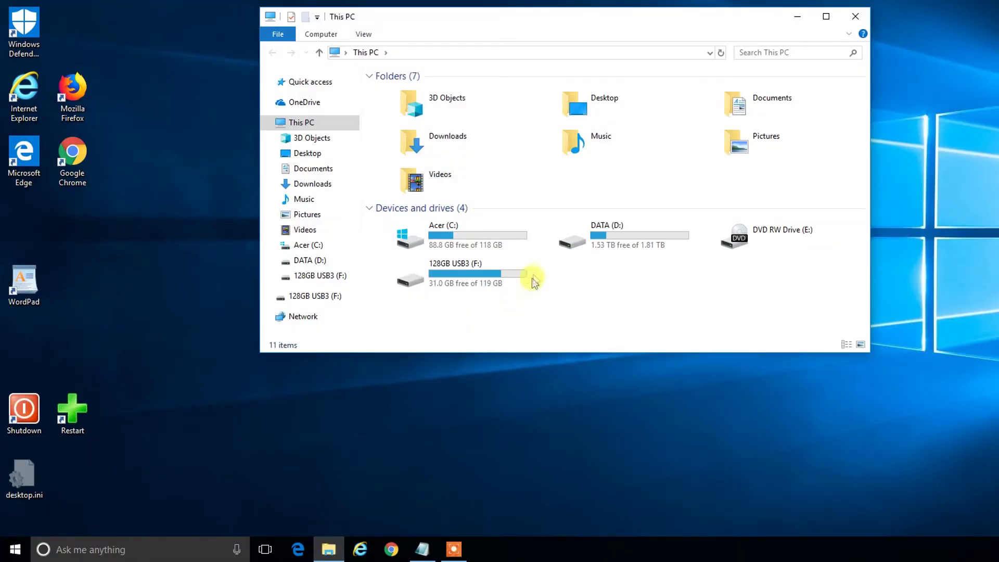
double_click(513, 238)
left_click(513, 292)
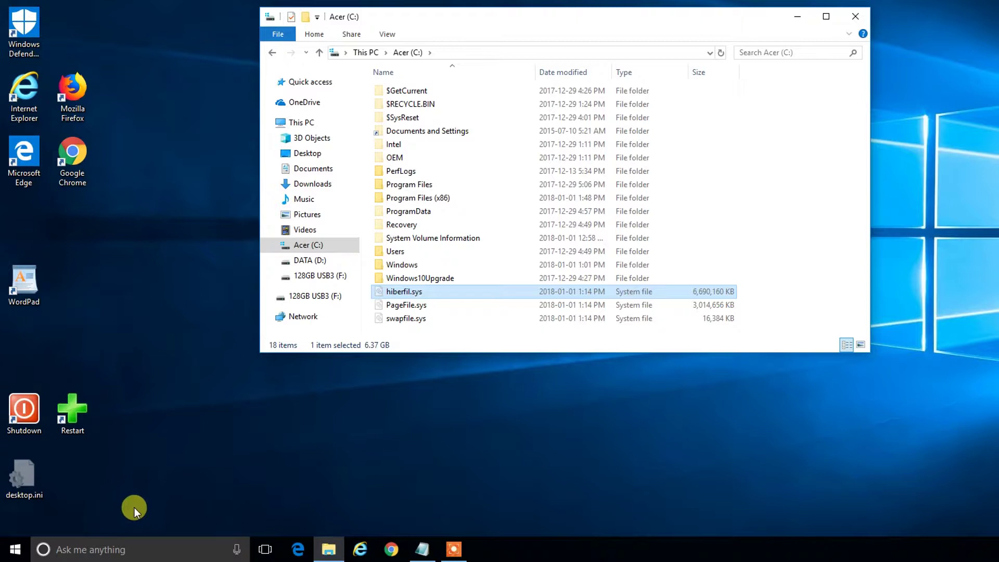
left_click(128, 549)
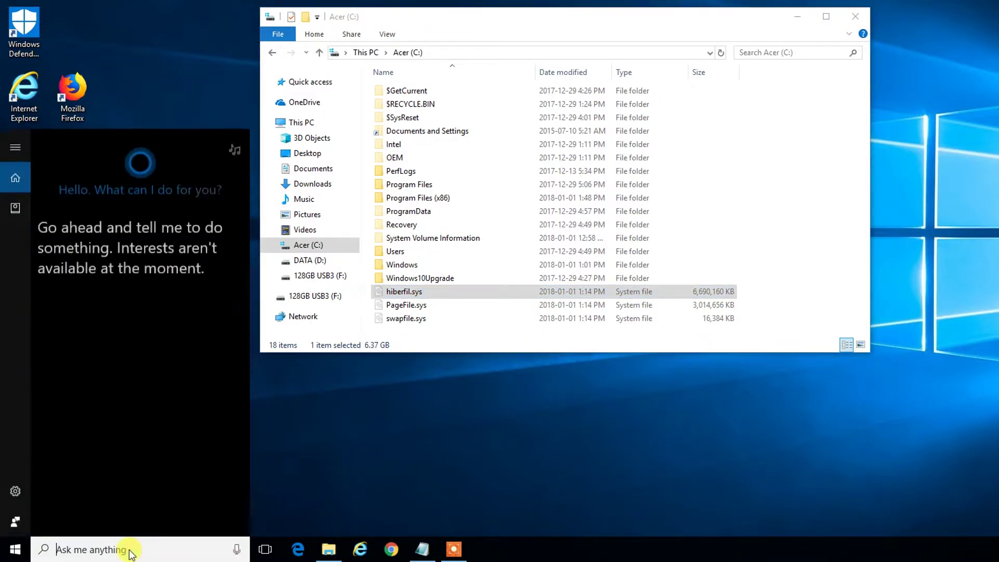
type("cmd")
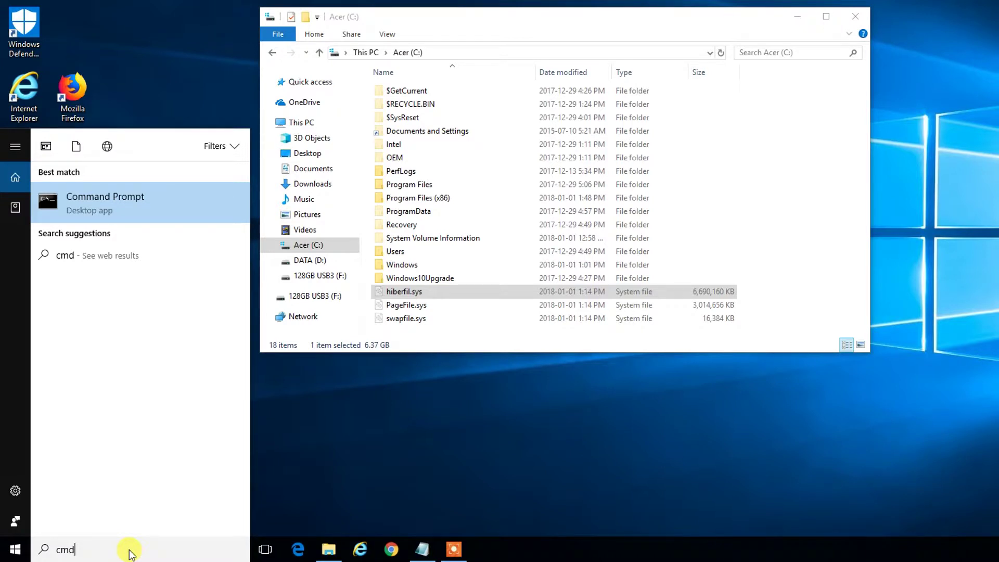
- Run Command Prompt as administrator and copy 'powercfg.exe -h off' from the Notepad notes
right_click(162, 204)
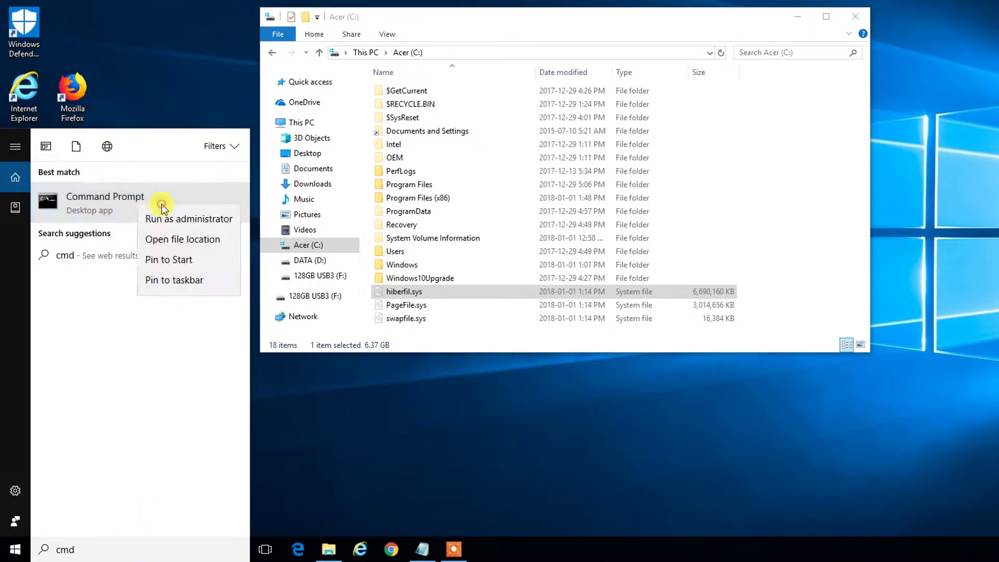
left_click(231, 223)
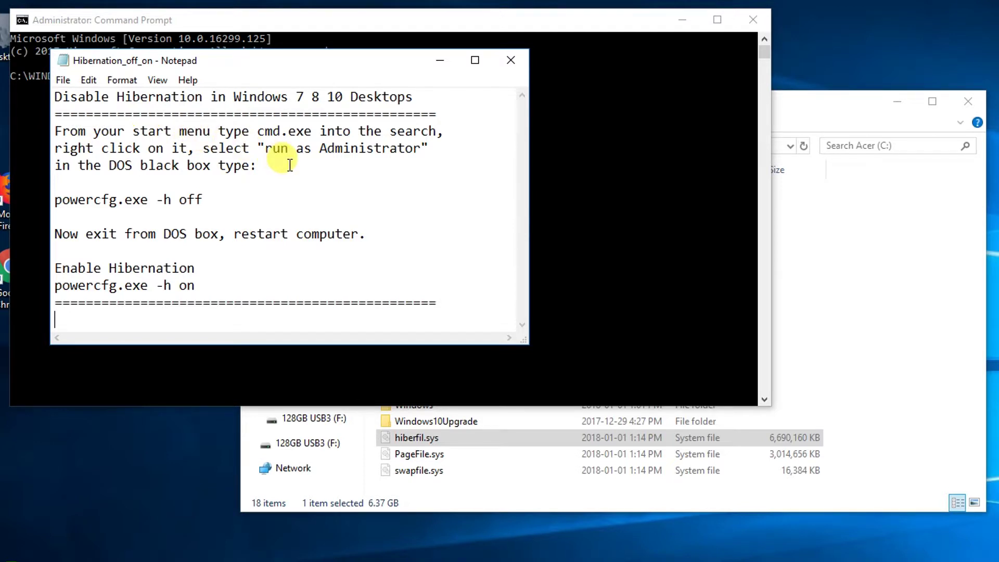
left_click_drag(203, 199, 54, 198)
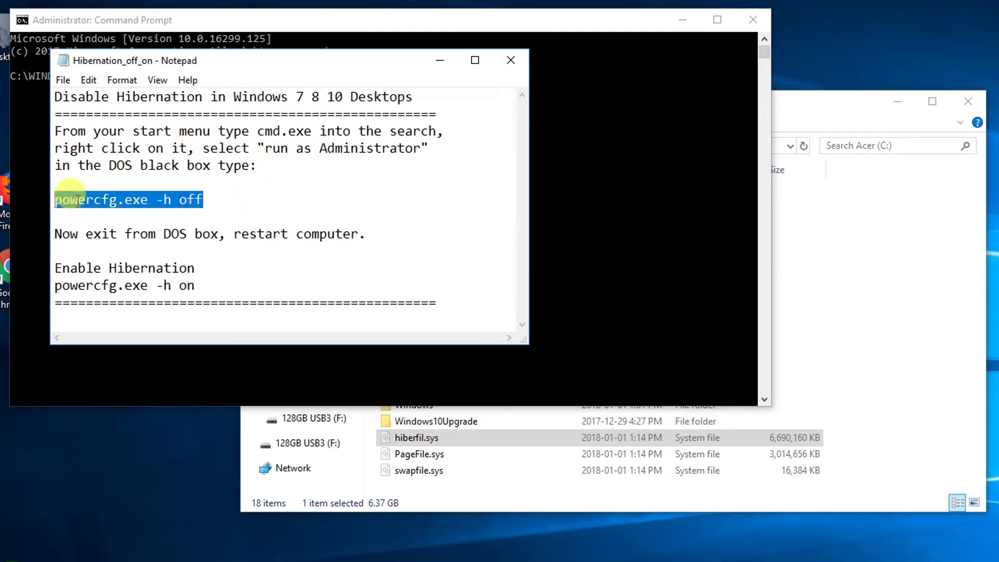
right_click(154, 201)
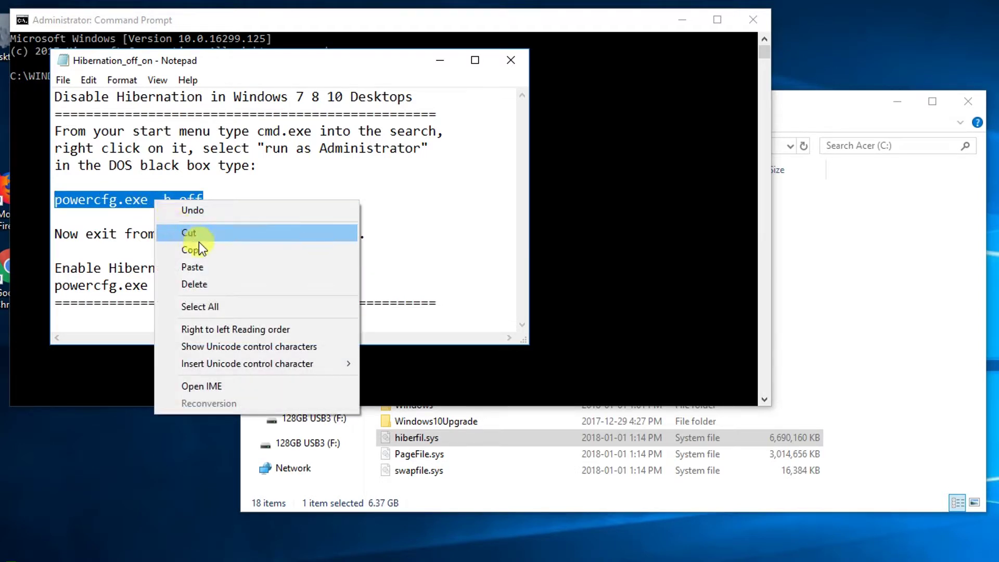
left_click(211, 250)
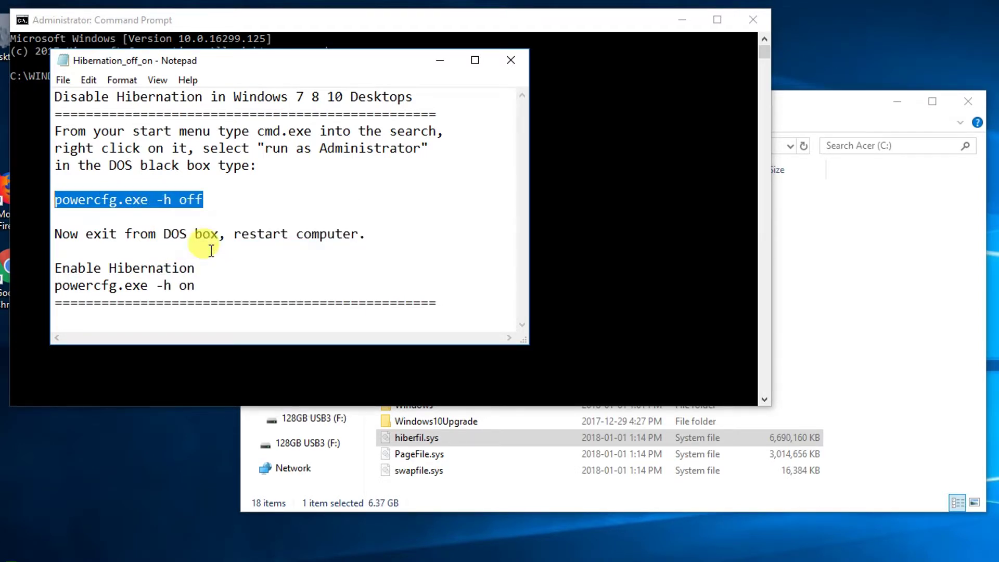
- Paste and run 'powercfg.exe -h off' in the admin prompt, then exit it
left_click(592, 183)
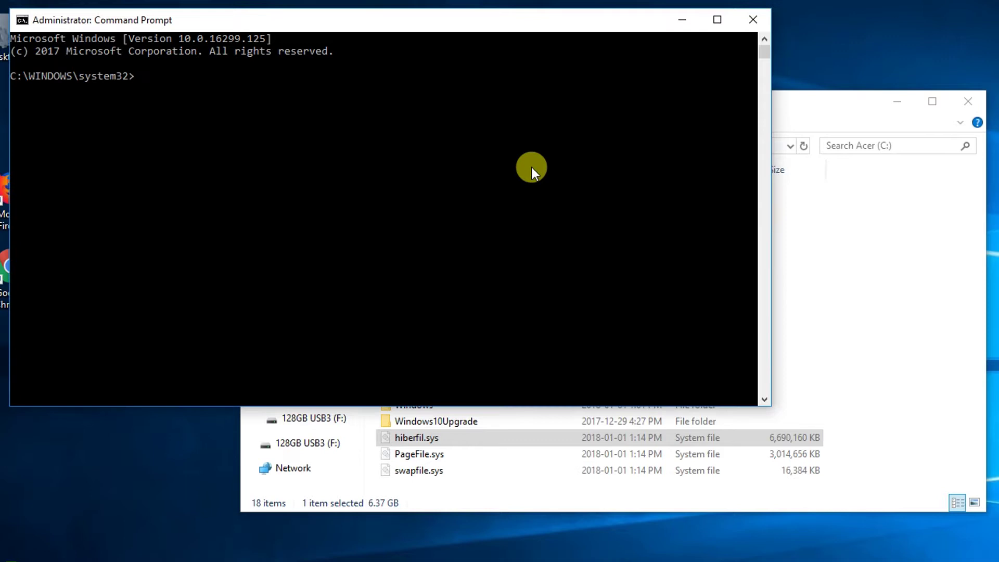
right_click(148, 73)
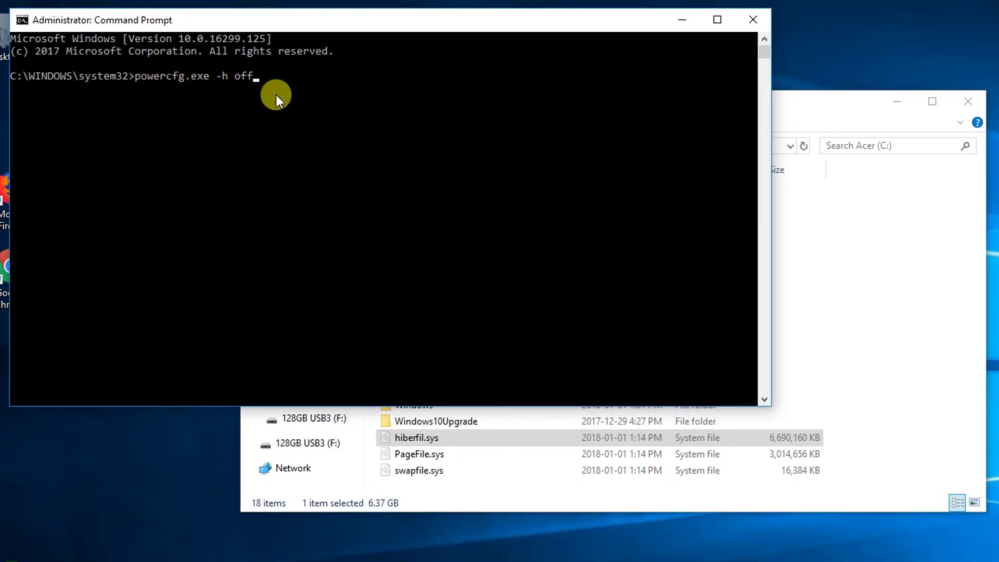
key("Return")
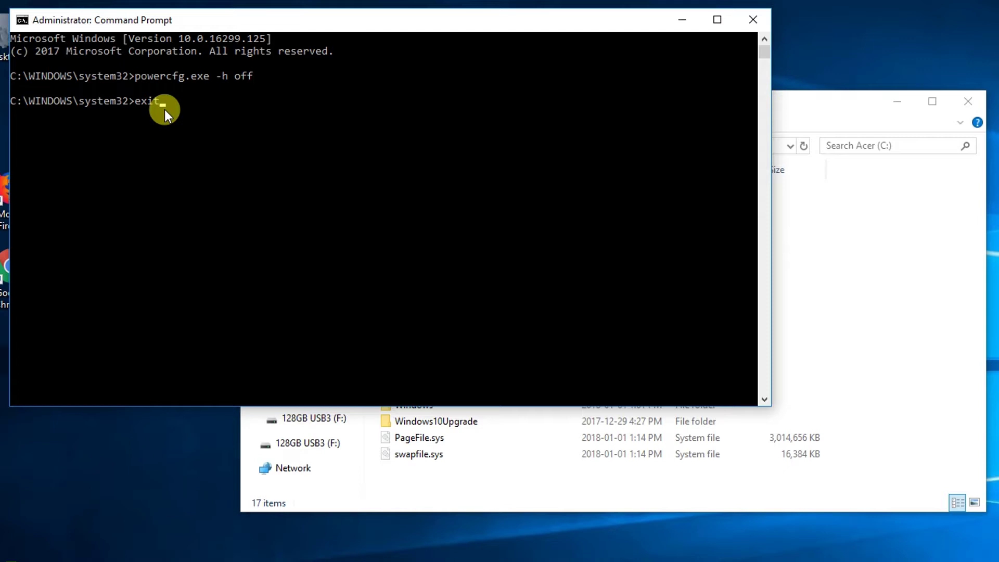
key("Return")
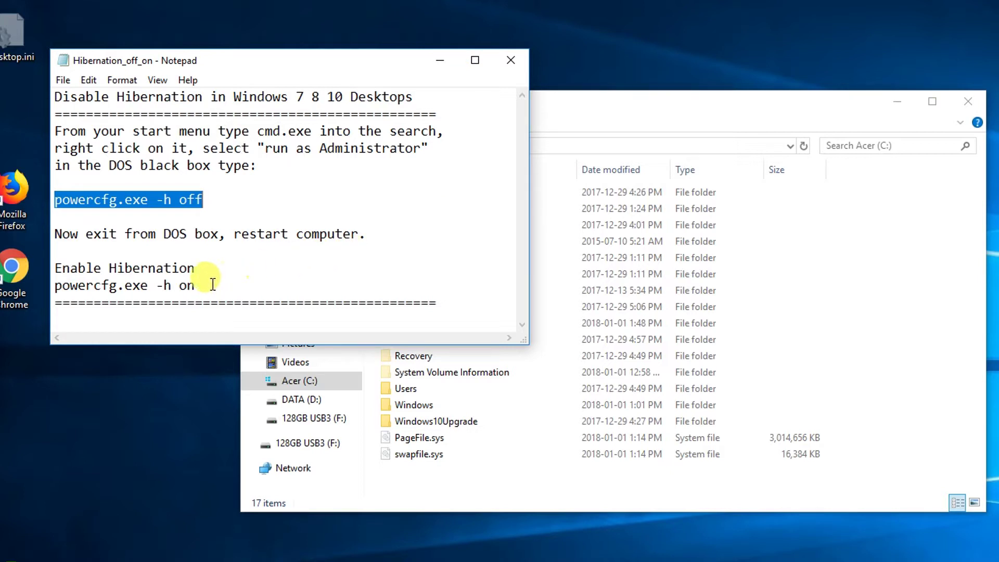
- Highlight the 'powercfg.exe -h on' line in Notepad, then minimize Notepad
left_click_drag(194, 285, 52, 289)
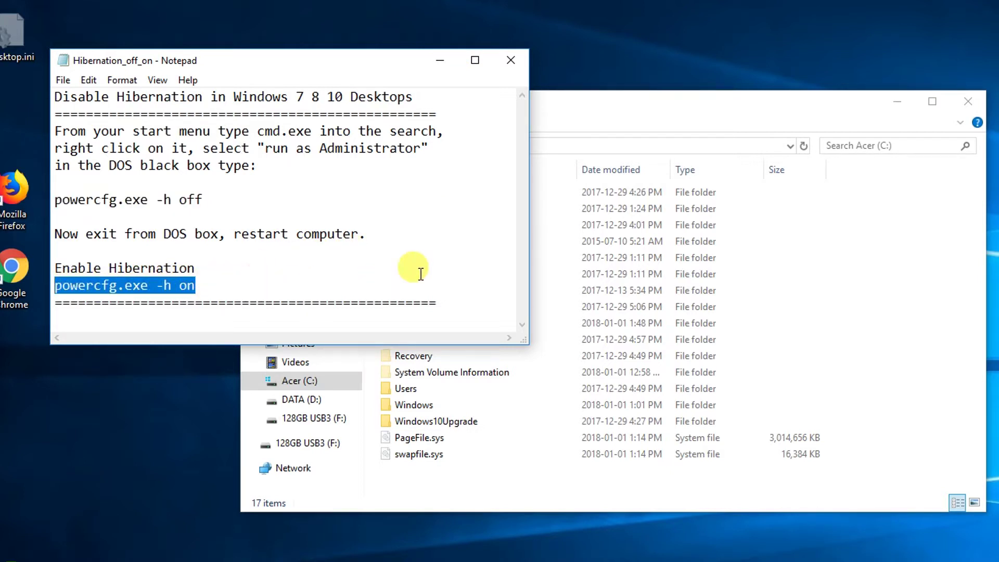
left_click(442, 60)
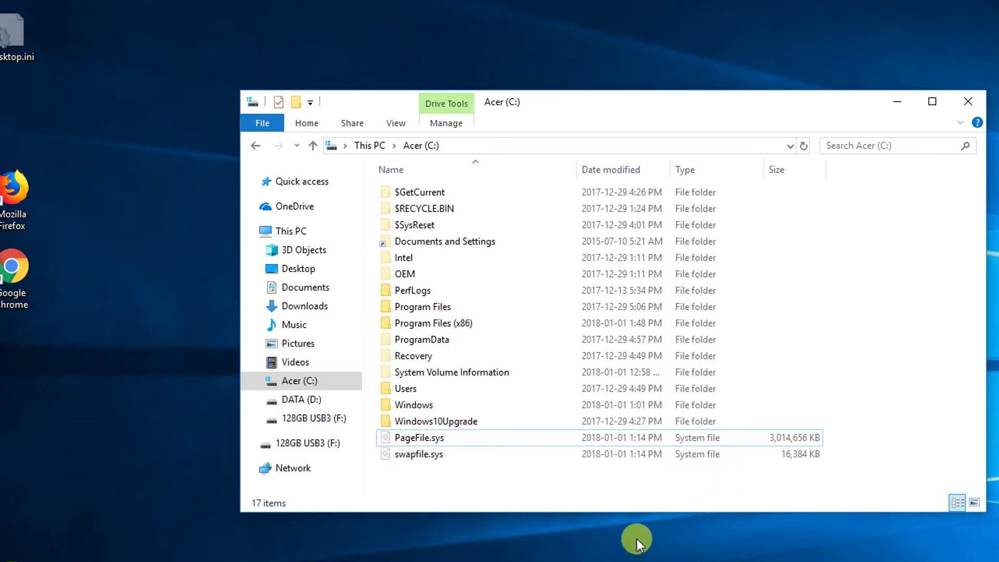
- Set Folder Options to Don't show hidden files and Hide protected operating system files, then close Explorer
left_click(397, 123)
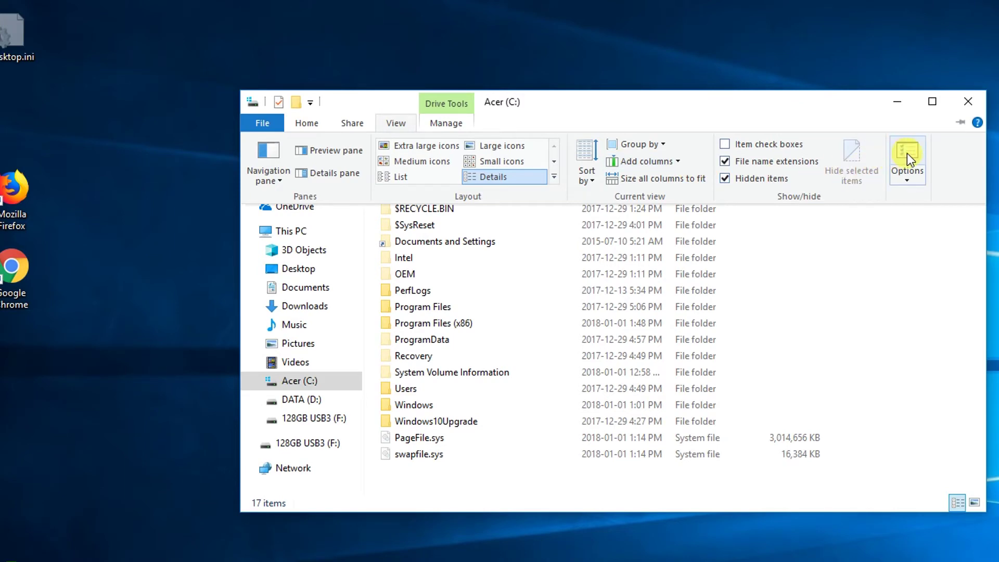
left_click(907, 153)
left_click(327, 209)
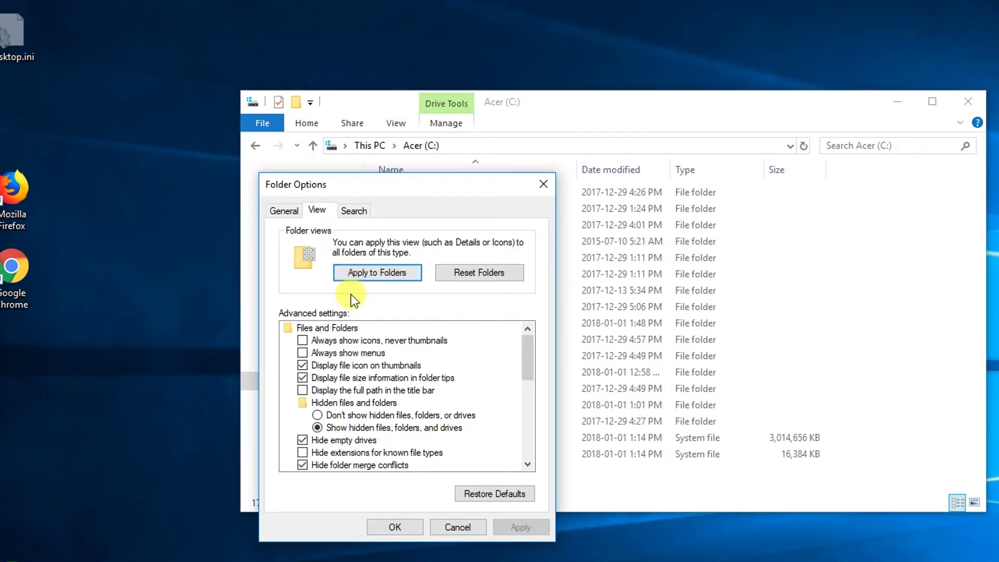
scroll(526, 363, "down", 2)
left_click(367, 378)
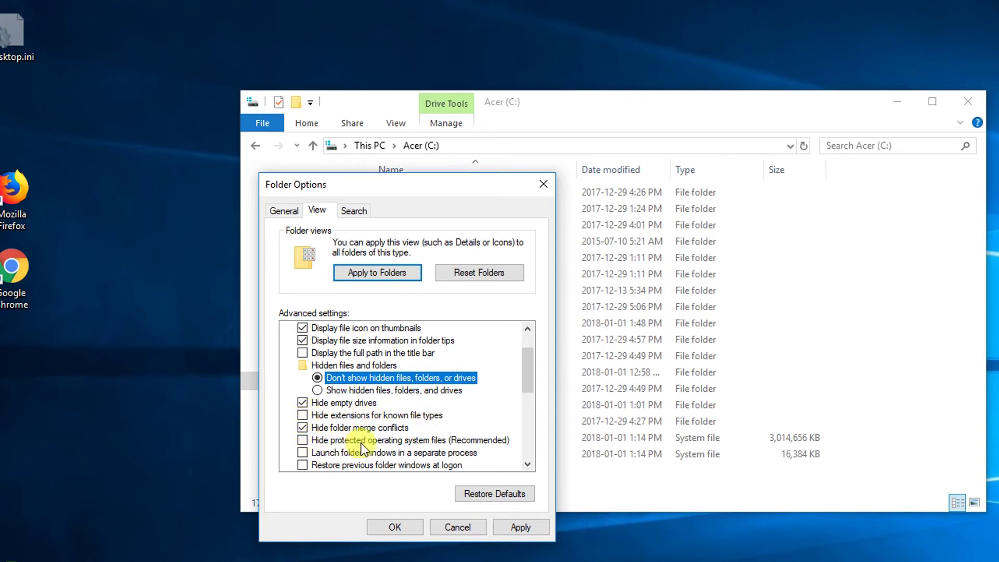
left_click(304, 440)
left_click(518, 527)
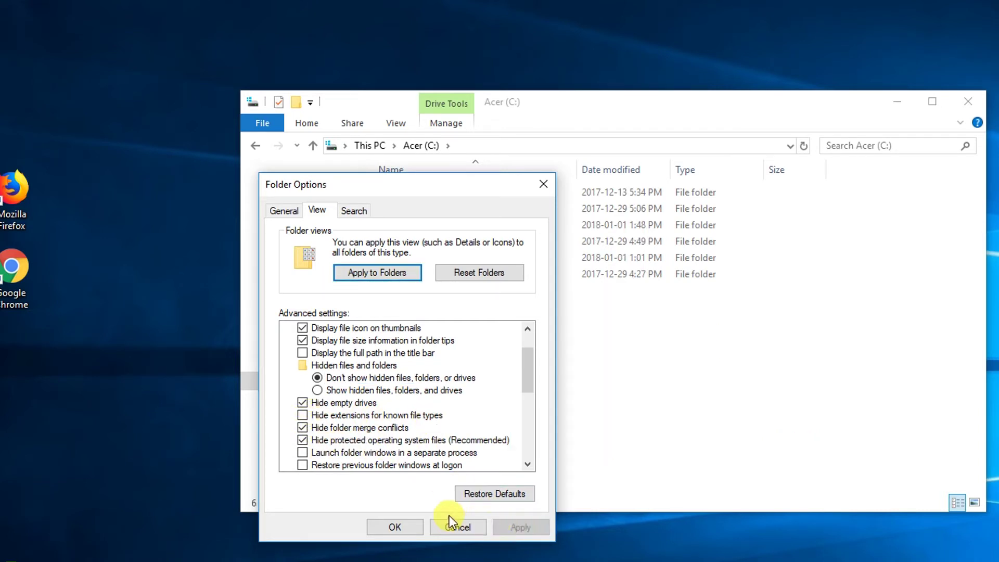
left_click(407, 524)
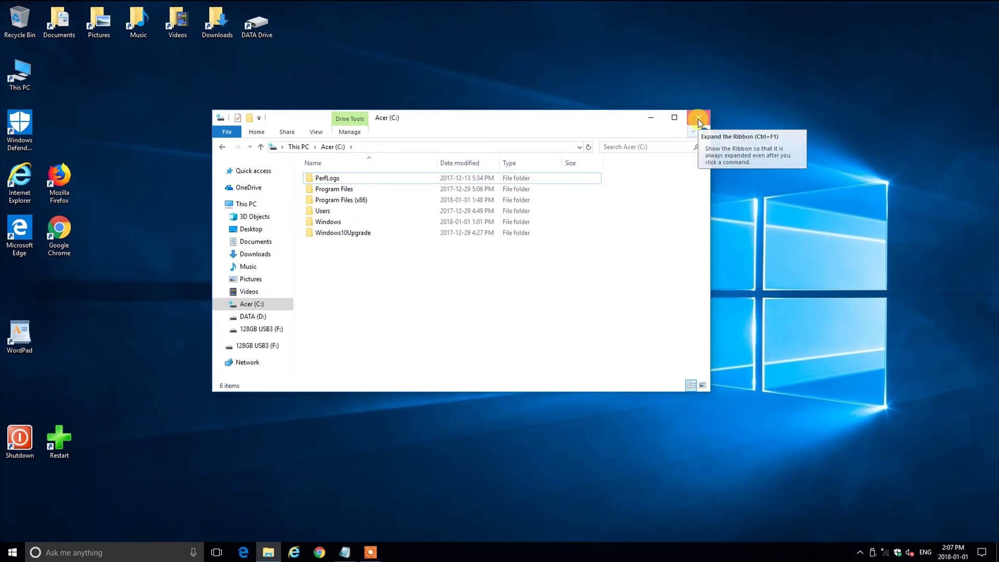
left_click(697, 119)
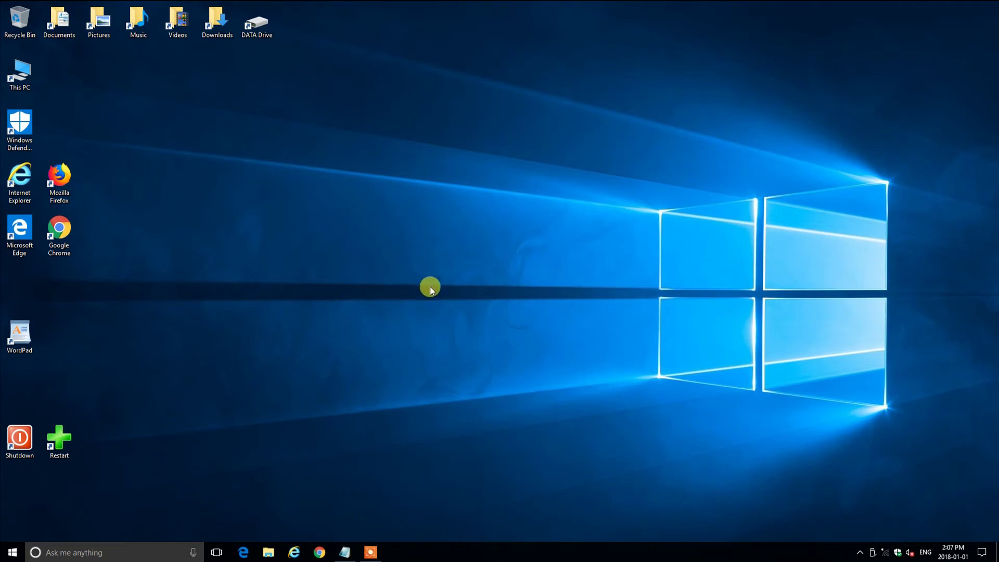